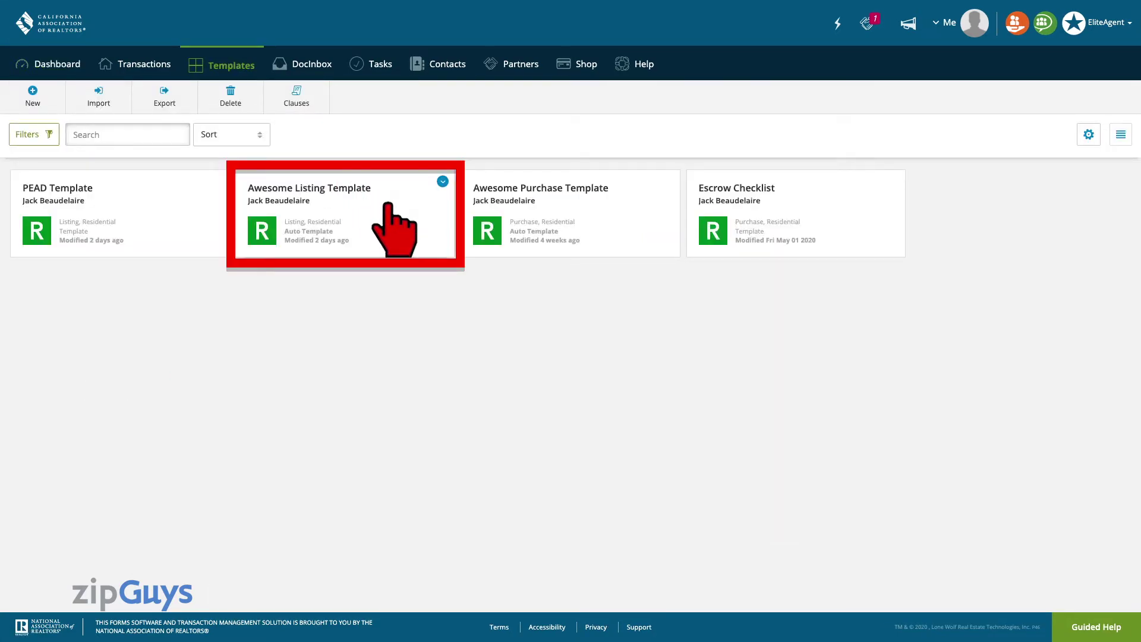
left_click(389, 210)
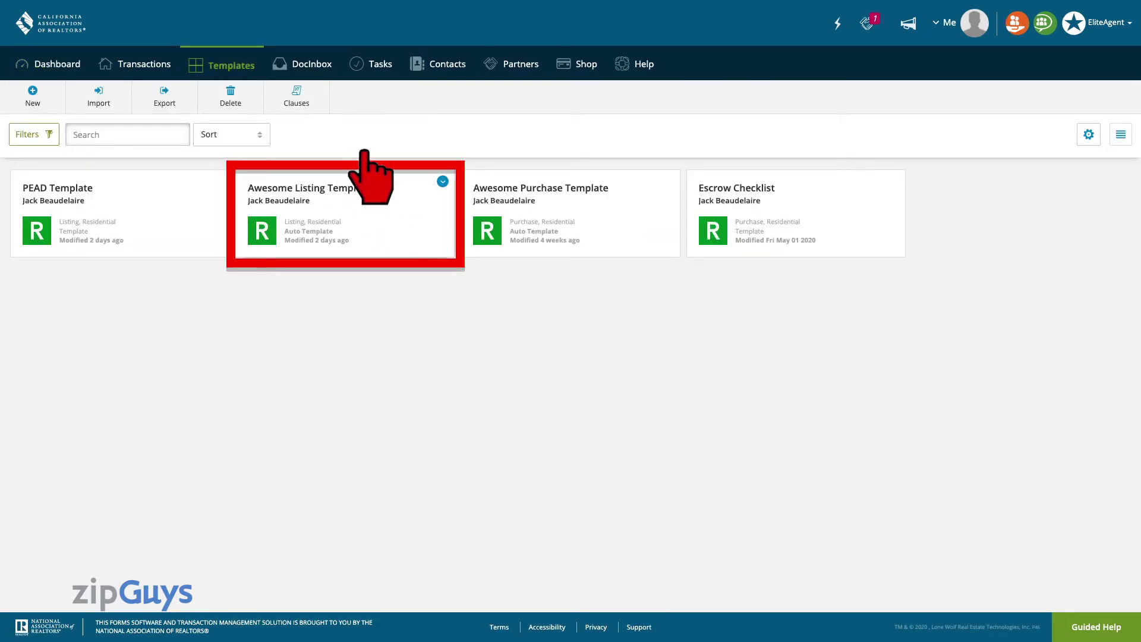
left_click(416, 106)
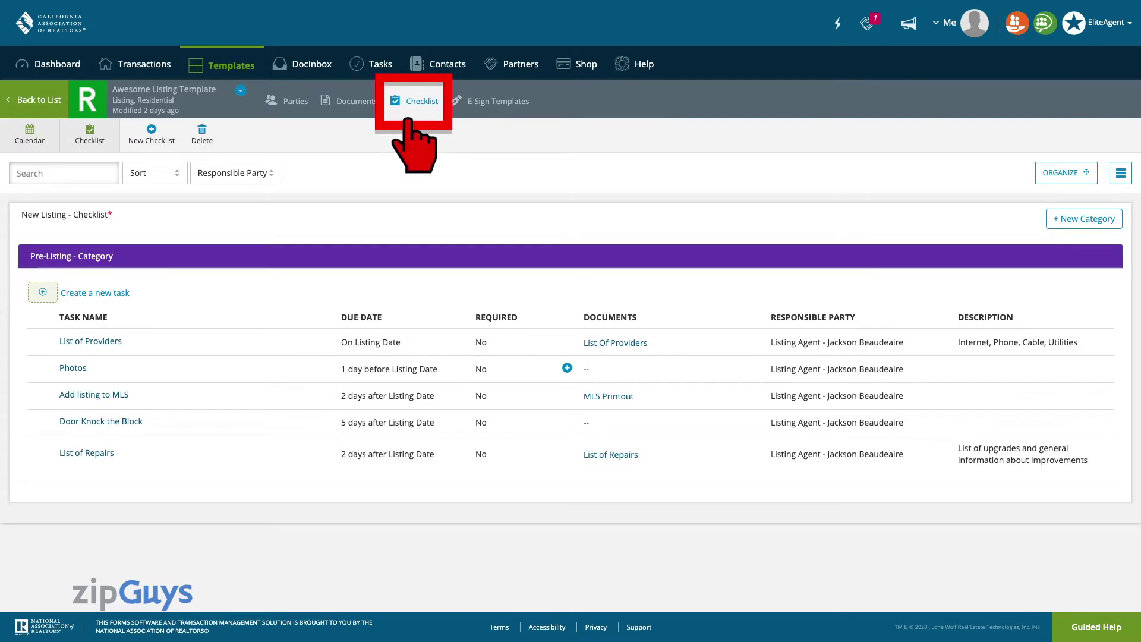
left_click(290, 106)
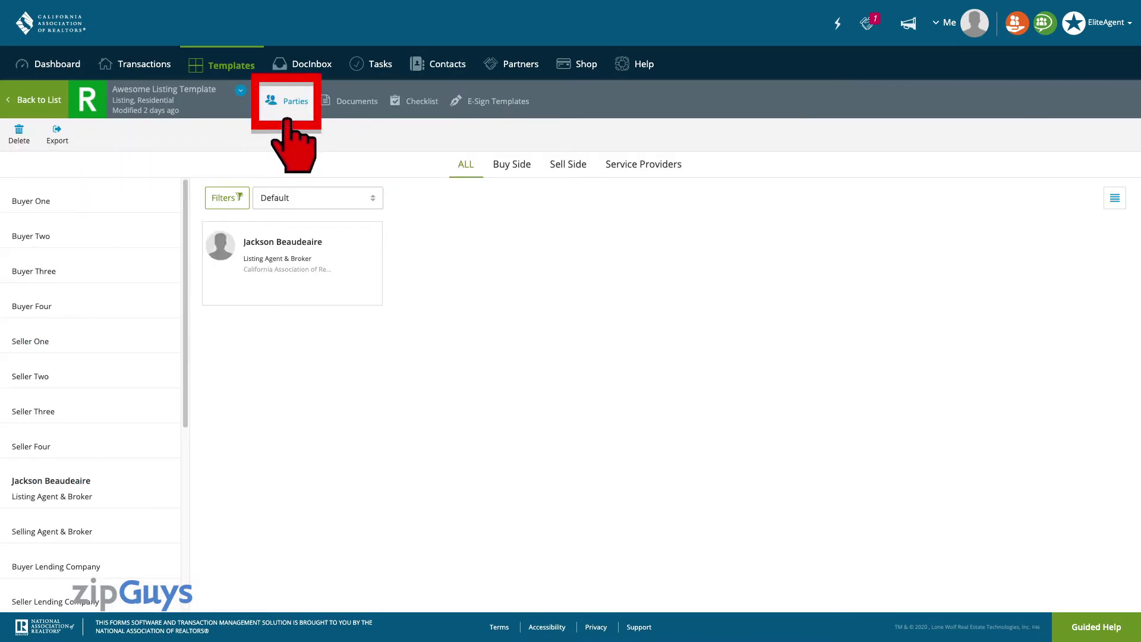